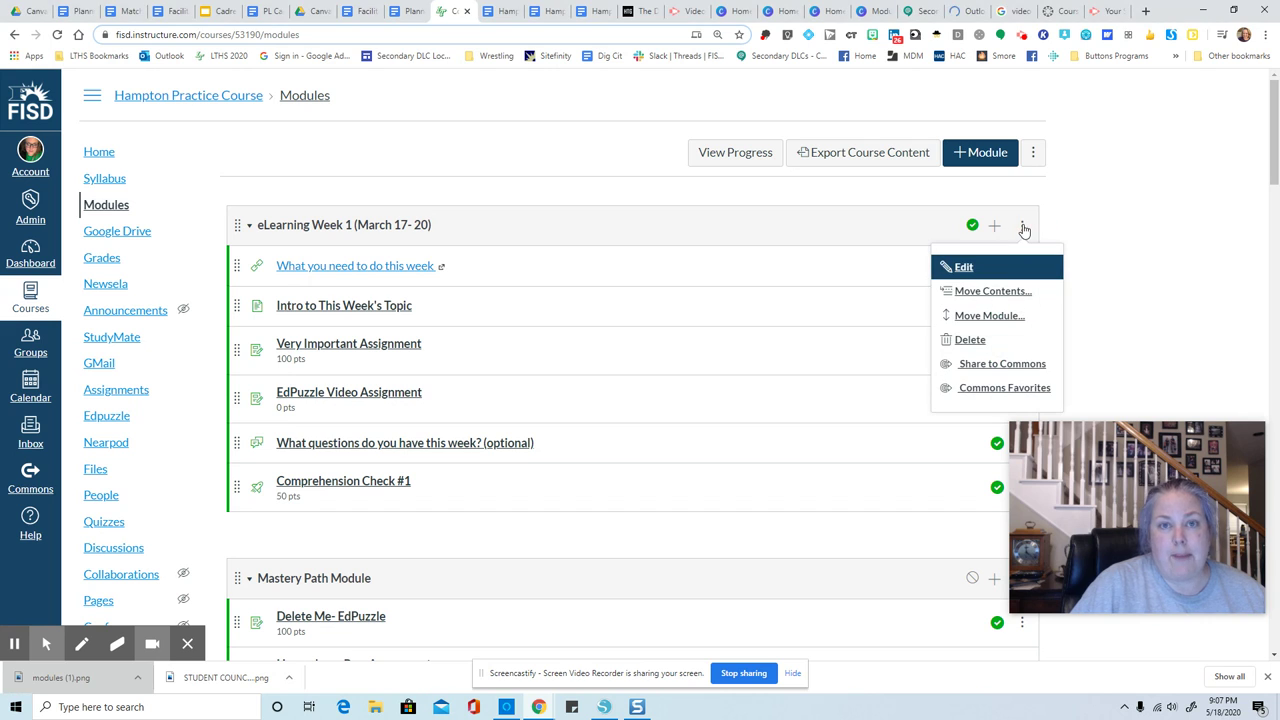
In the eLearning Week 1 module's settings, add a requirement for students to view the item "What you need to do this week".
left_click(952, 266)
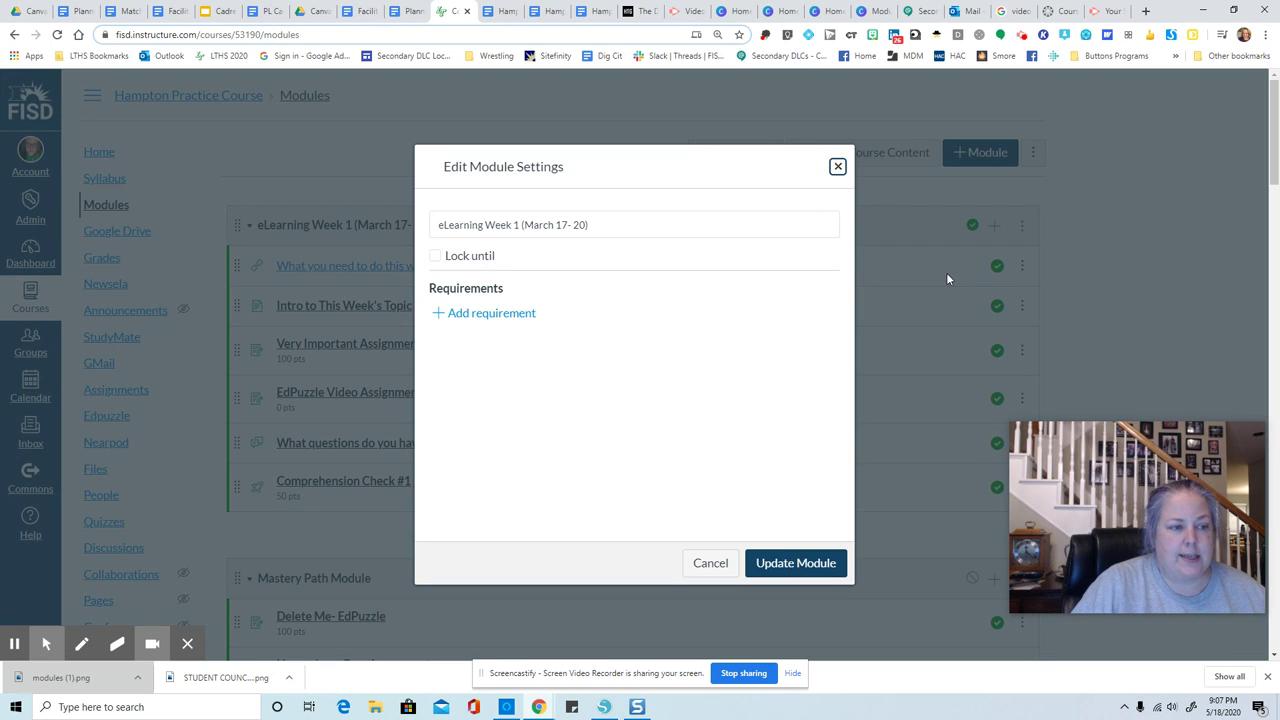
left_click(466, 314)
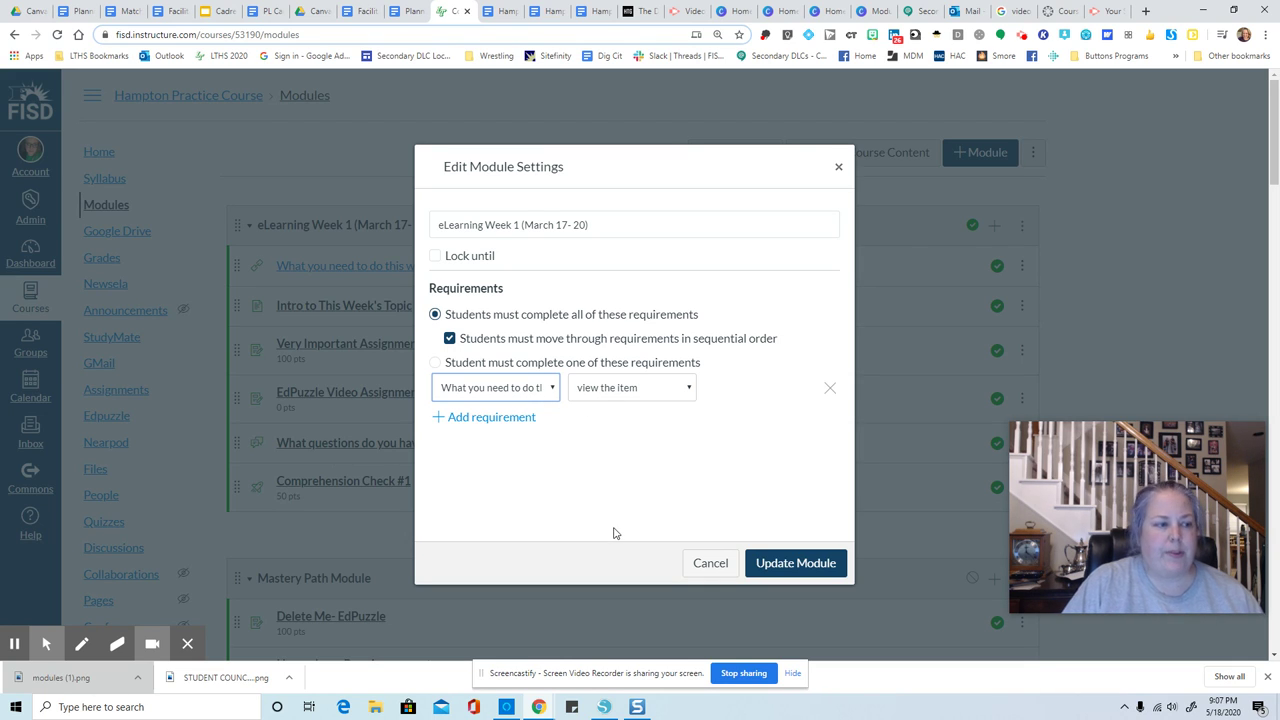
left_click(549, 389)
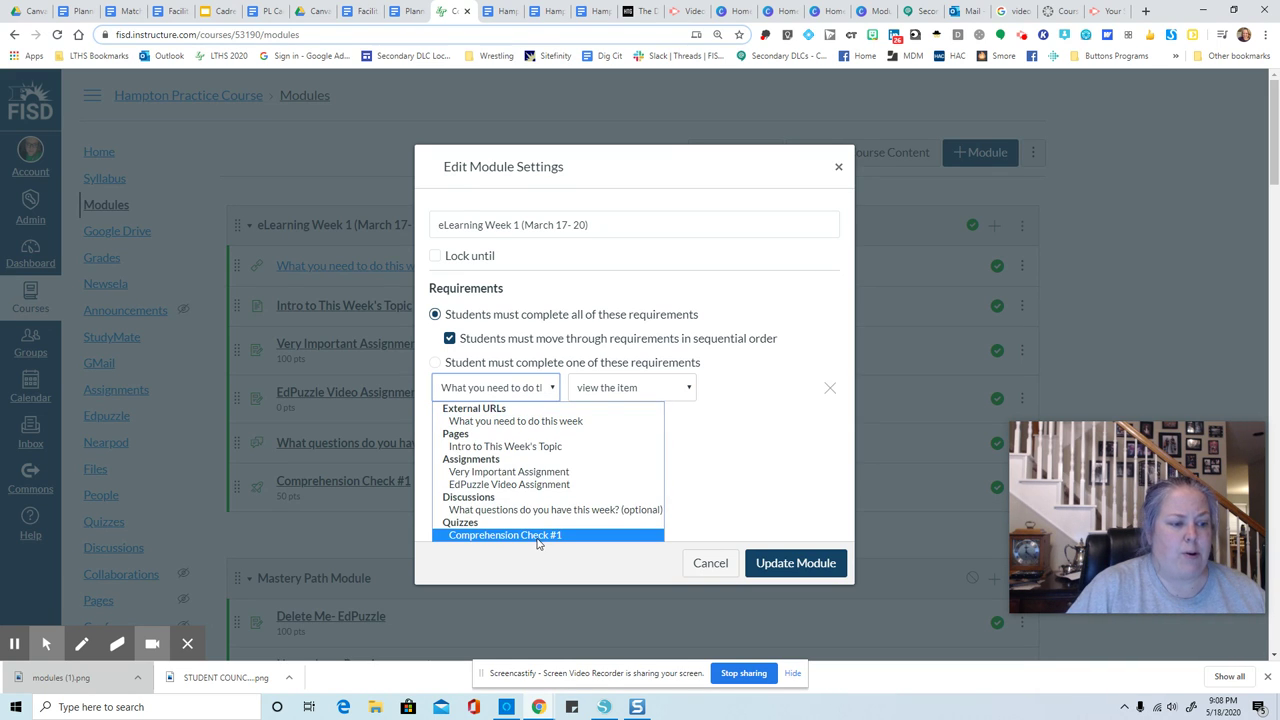
left_click(771, 426)
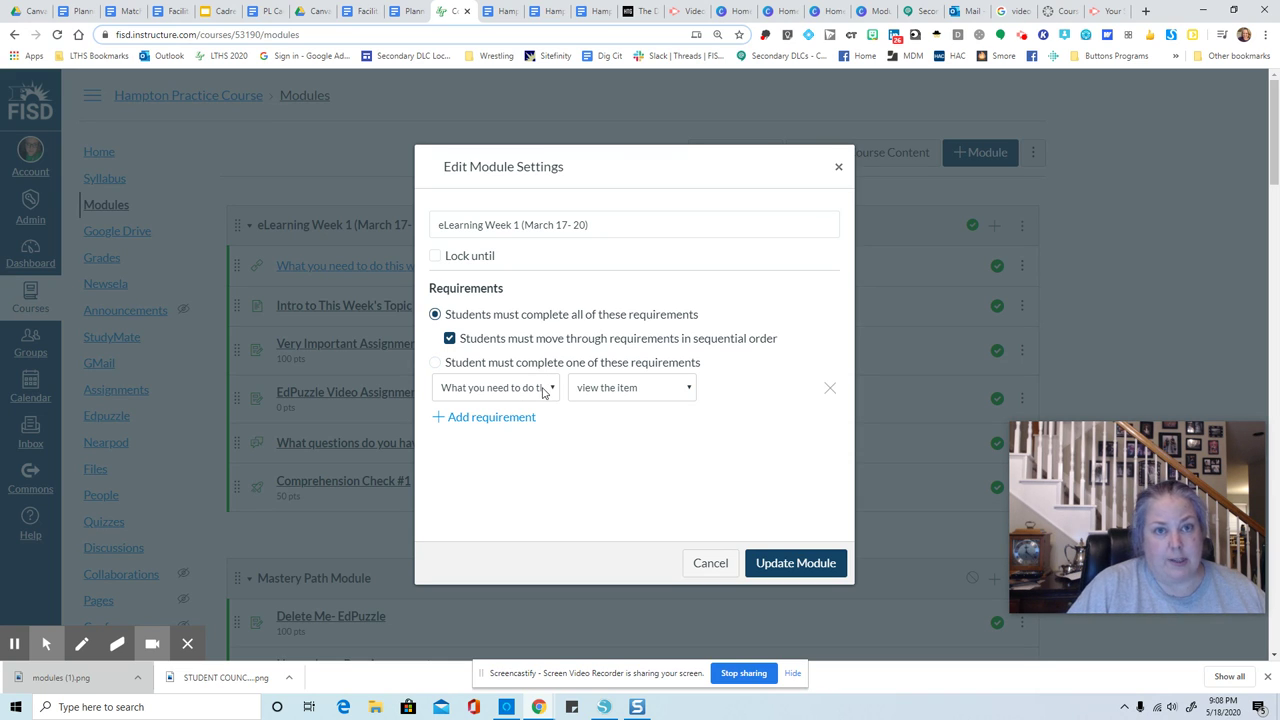
left_click(666, 390)
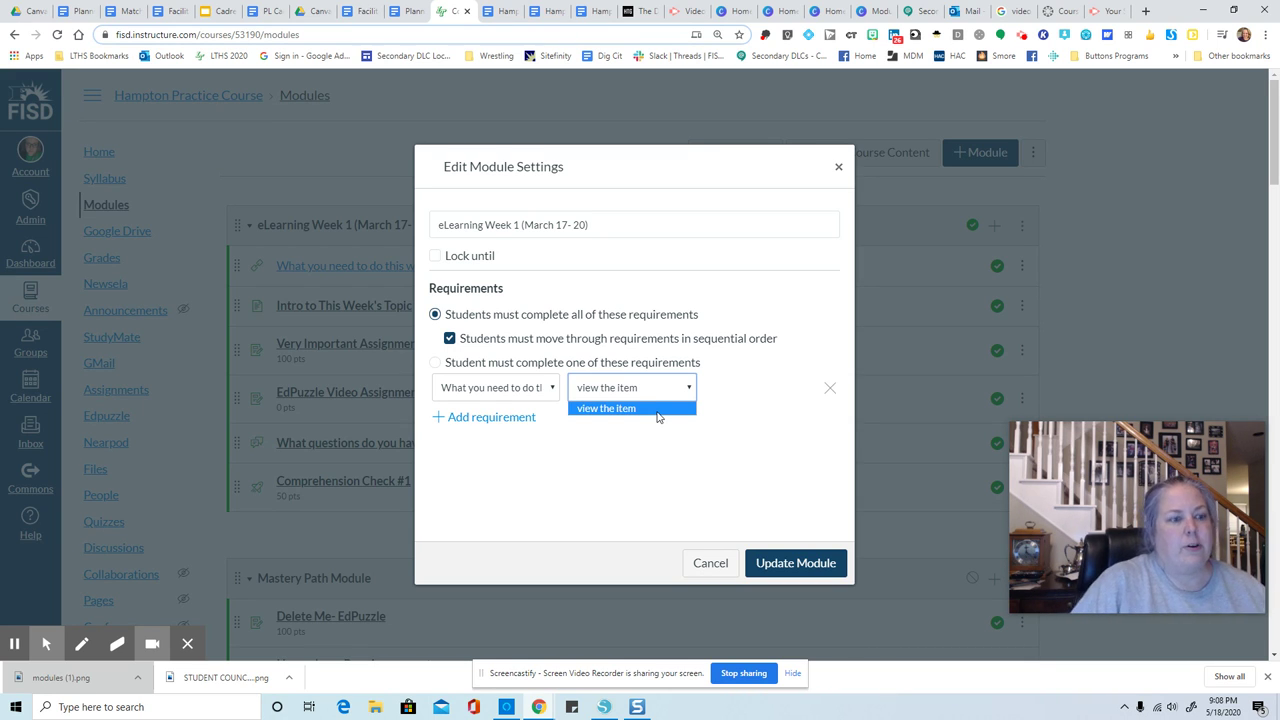
Add a second requirement for students to mark the page "Intro to This Week's Topic" as done.
left_click(441, 424)
left_click(441, 424)
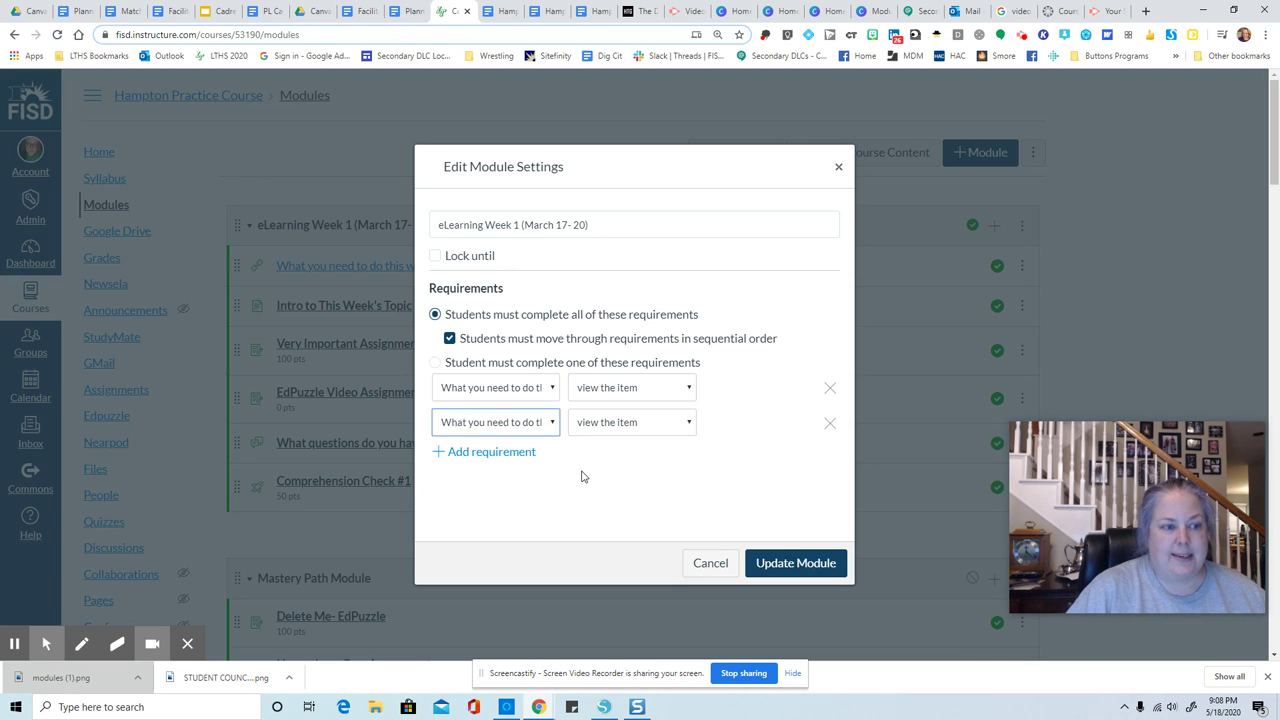
left_click(533, 425)
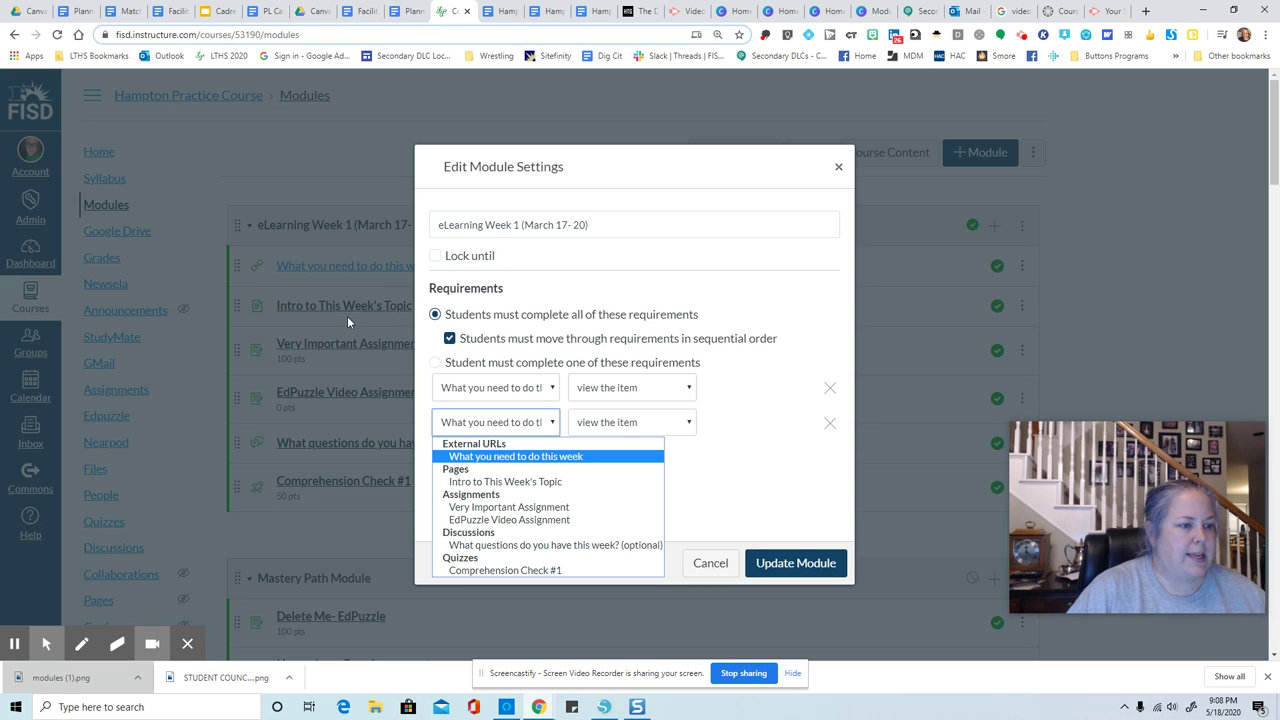
left_click(528, 483)
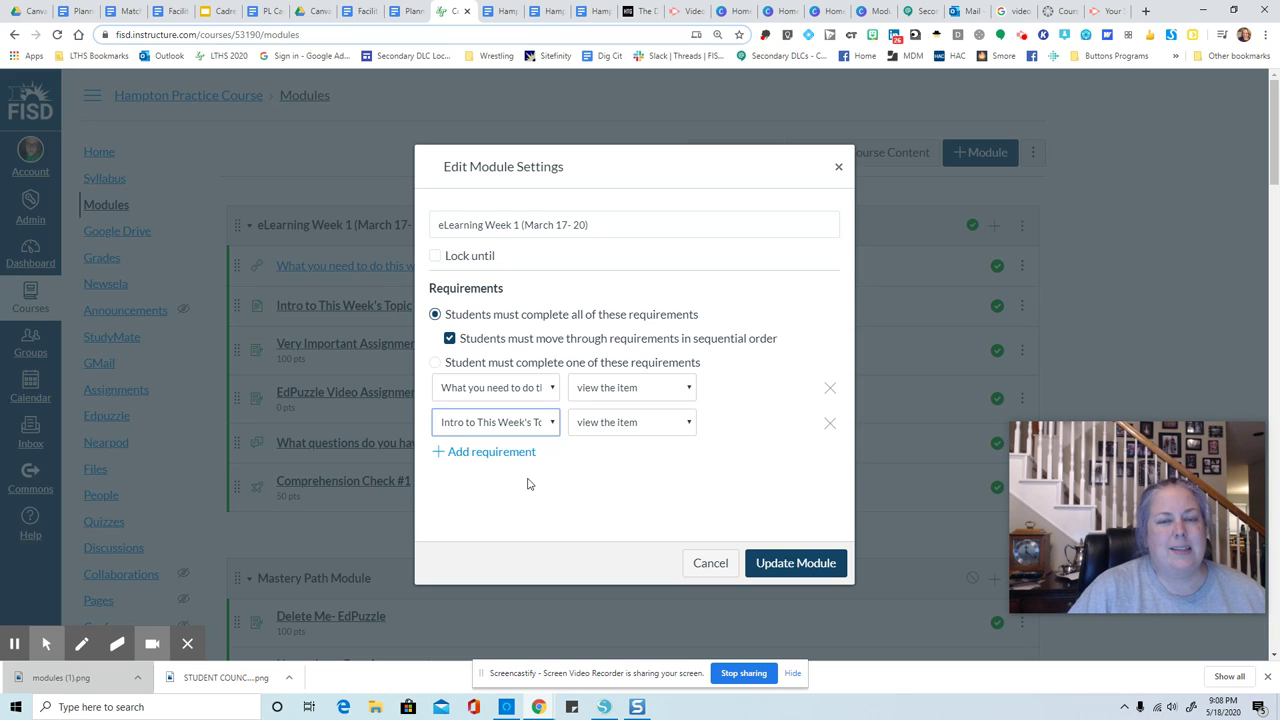
left_click(612, 428)
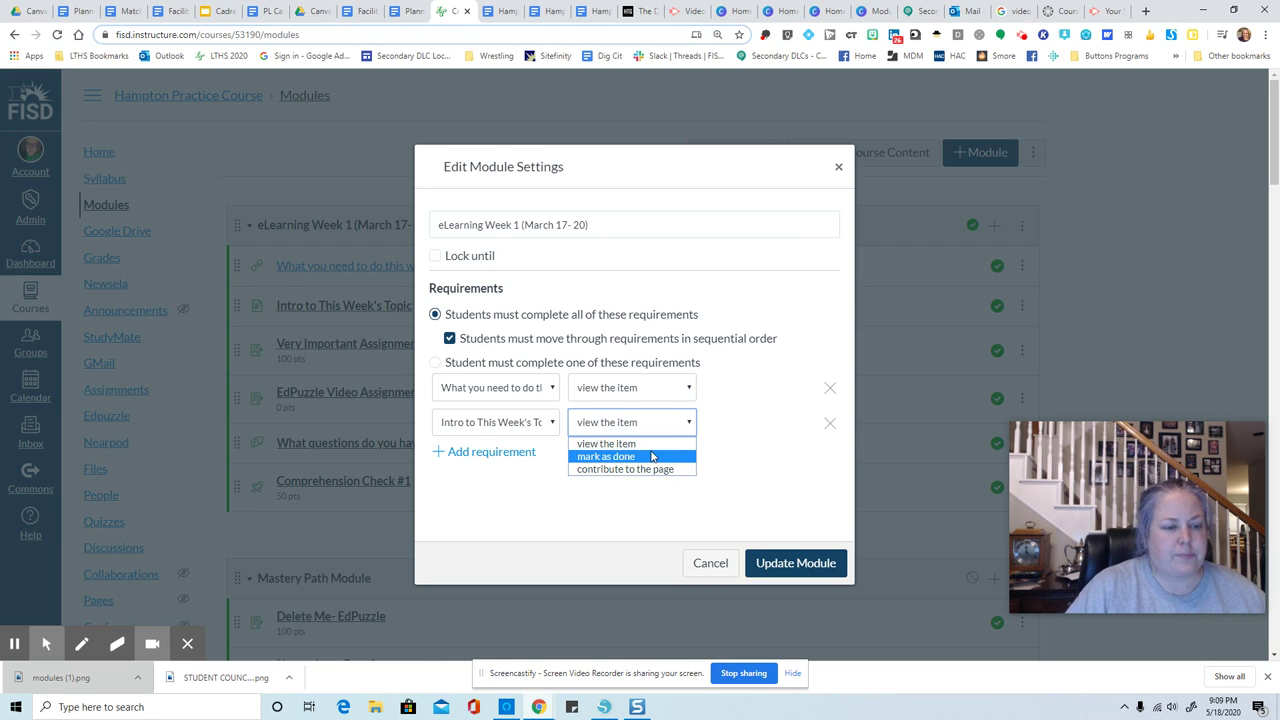
left_click(652, 456)
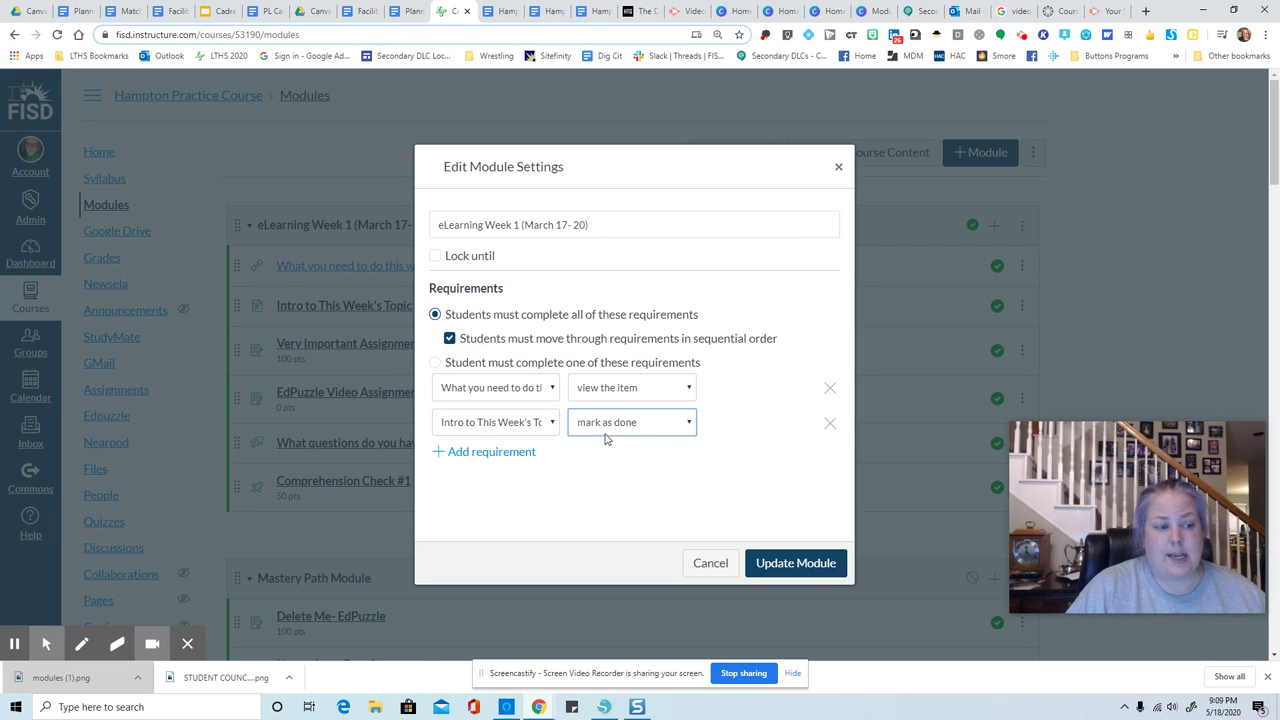
Add a third requirement for students to submit the assignment "Very Important Assignment".
left_click(452, 453)
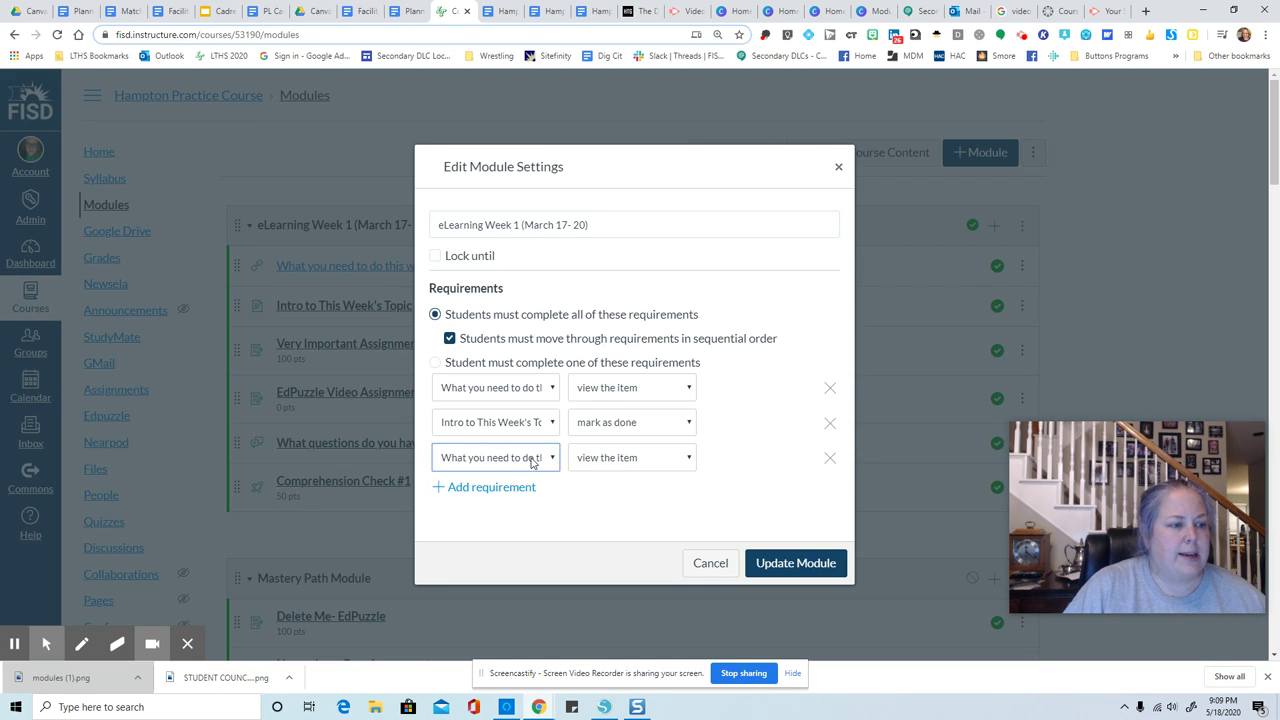
left_click(532, 461)
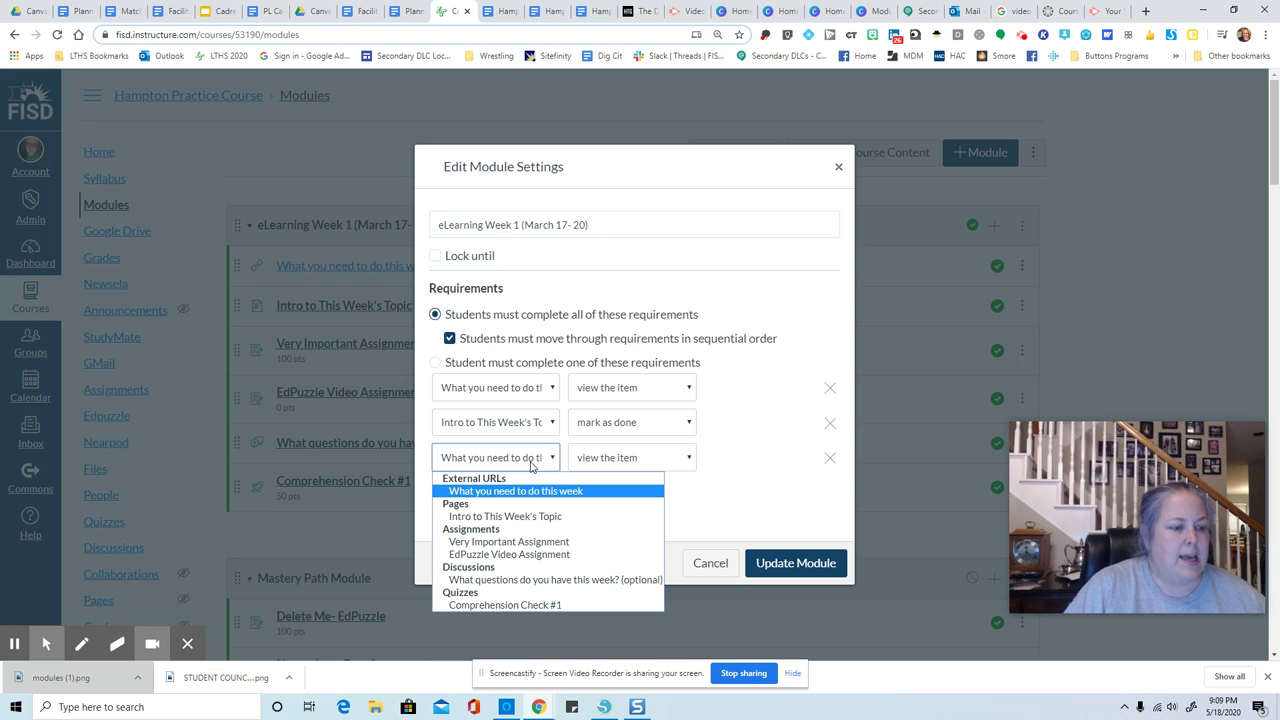
left_click(515, 543)
left_click(632, 464)
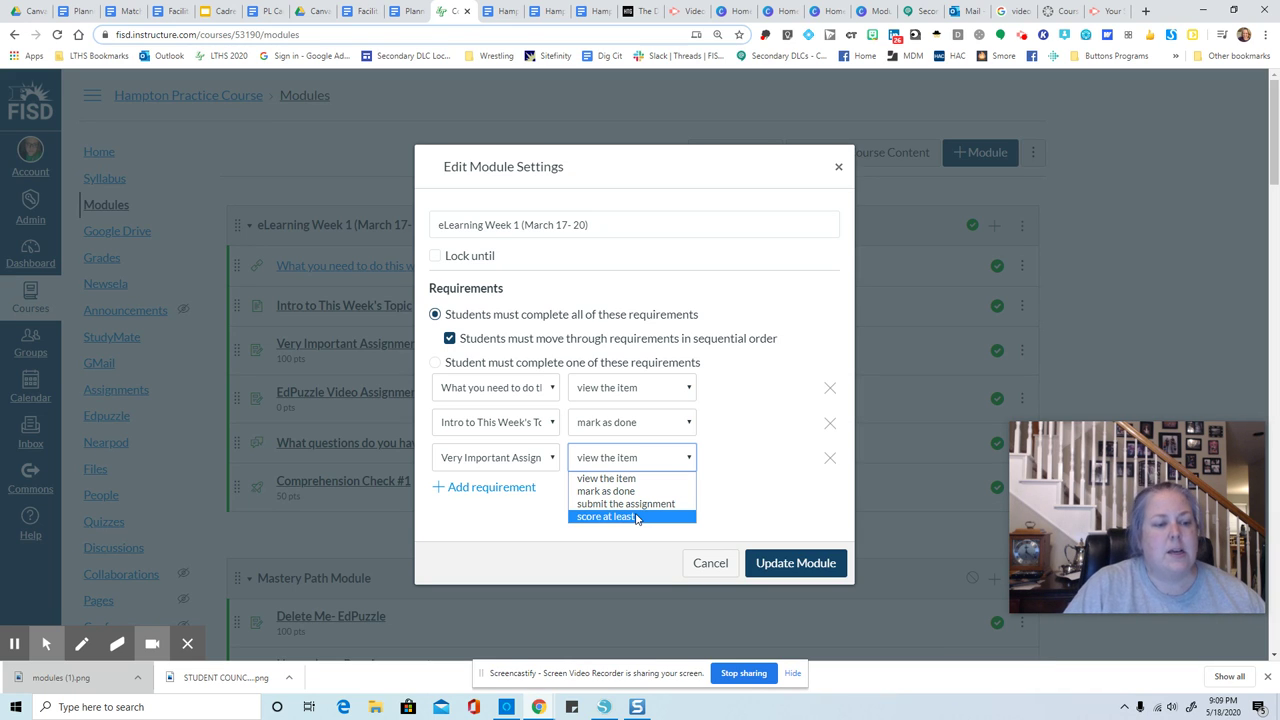
left_click(636, 505)
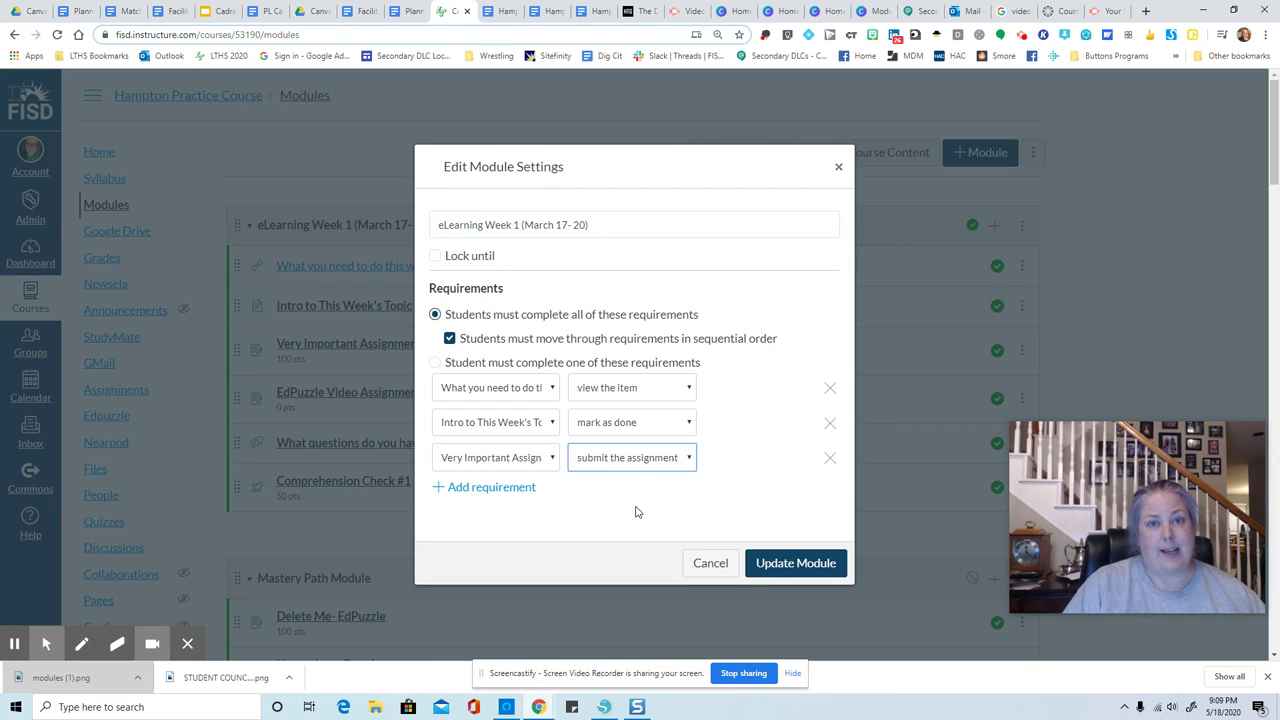
Add a fourth requirement for students to submit the assignment "EdPuzzle Video Assignment".
left_click(446, 488)
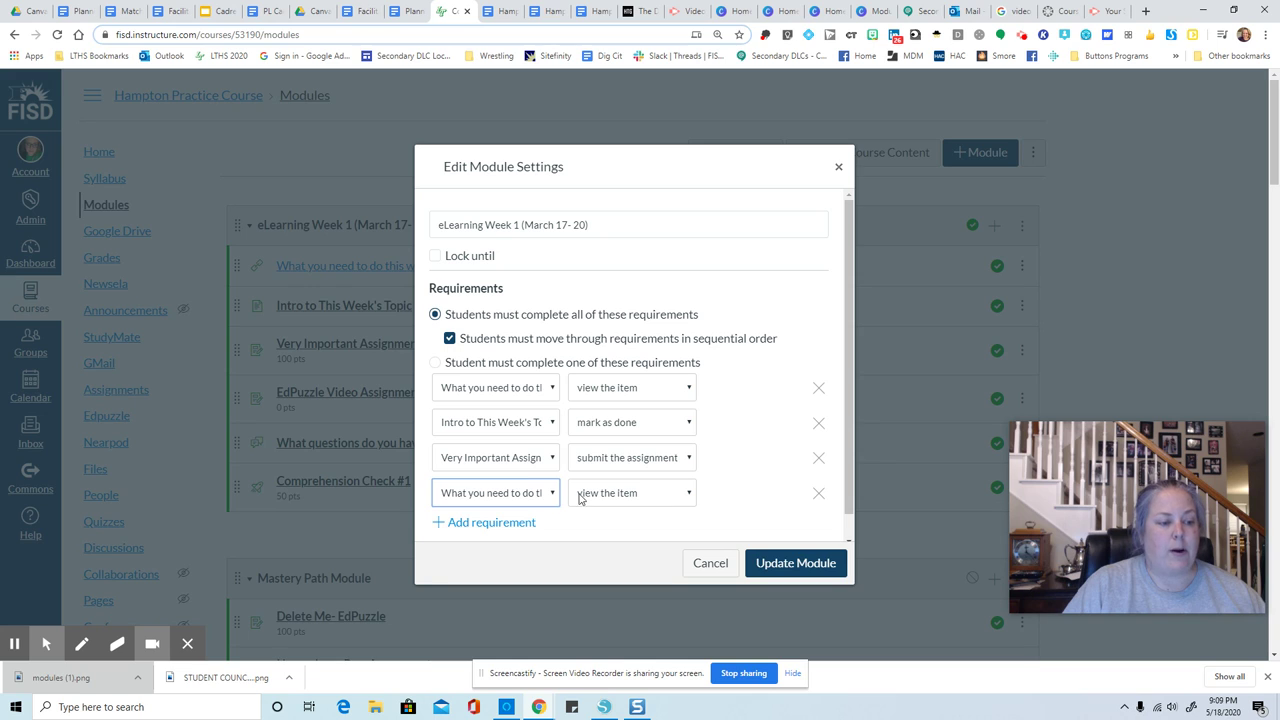
left_click(536, 494)
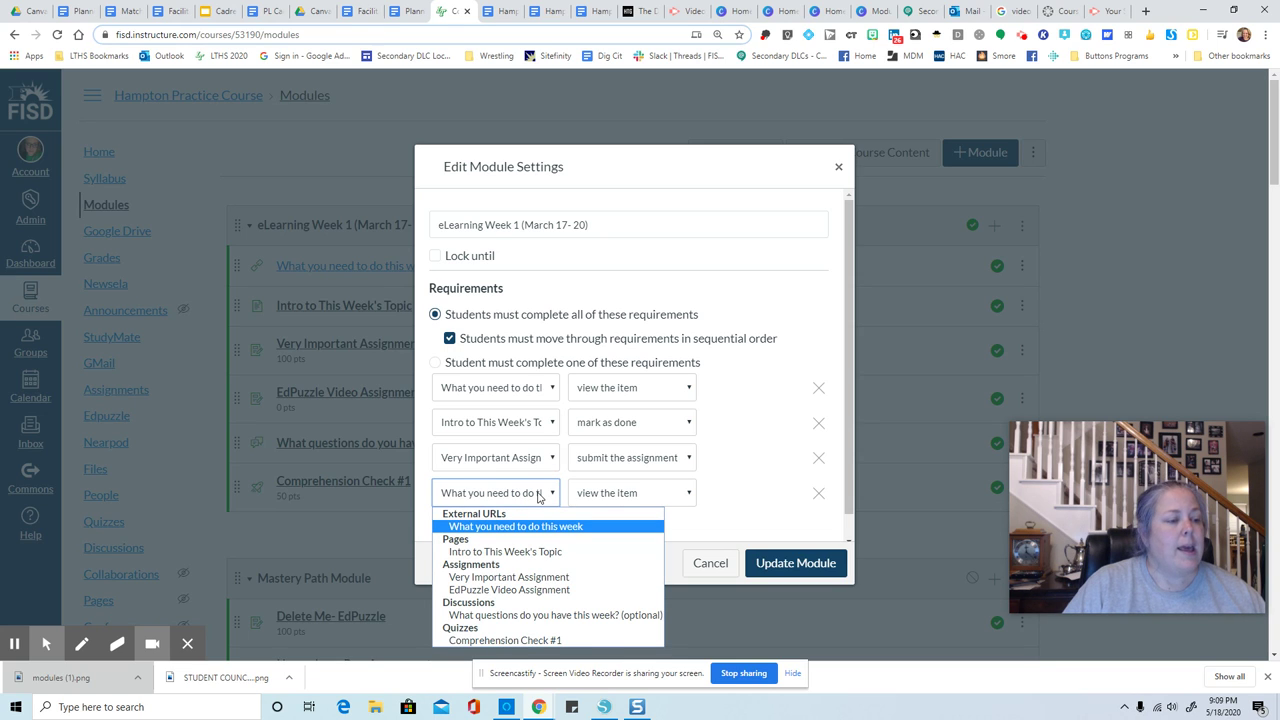
left_click(530, 589)
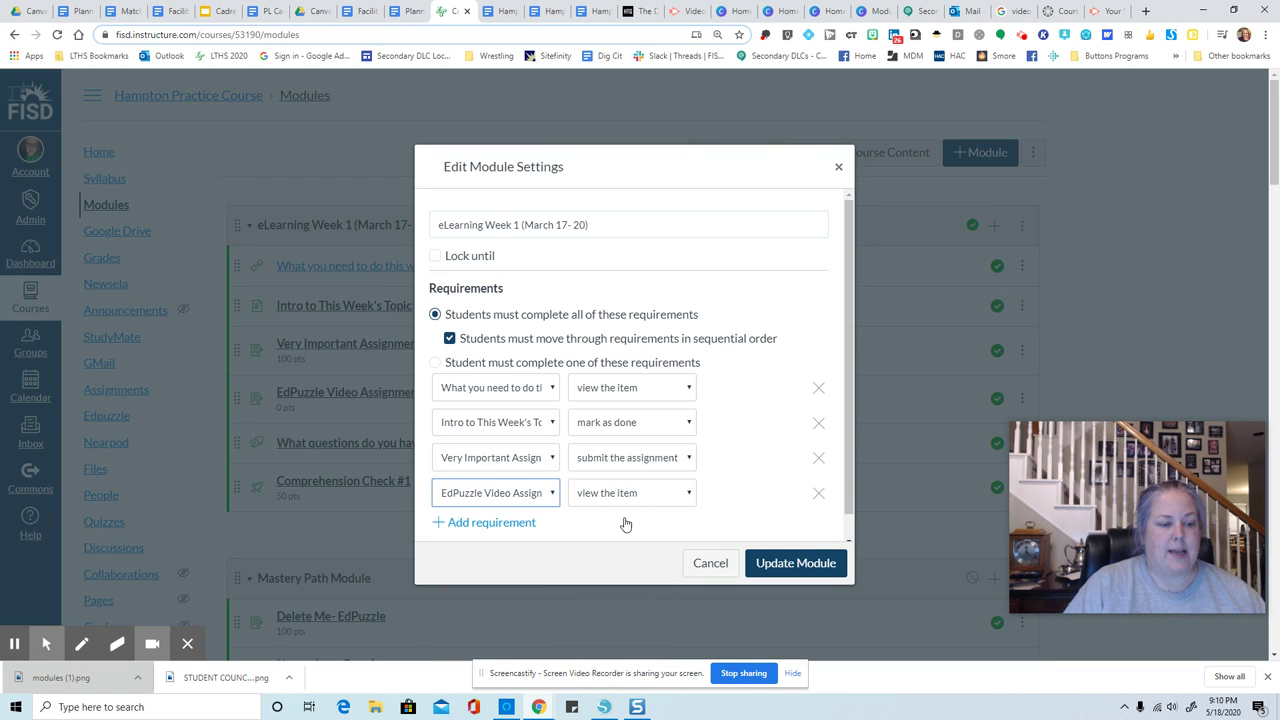
left_click(641, 493)
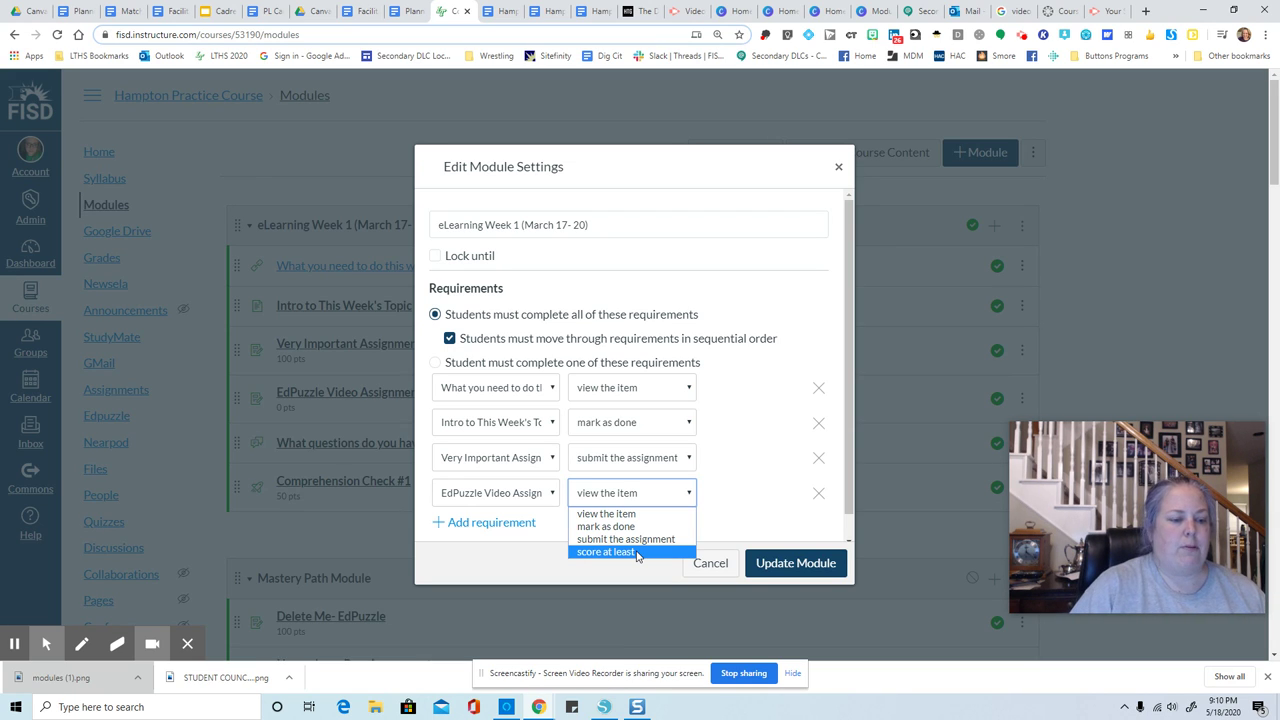
left_click(656, 540)
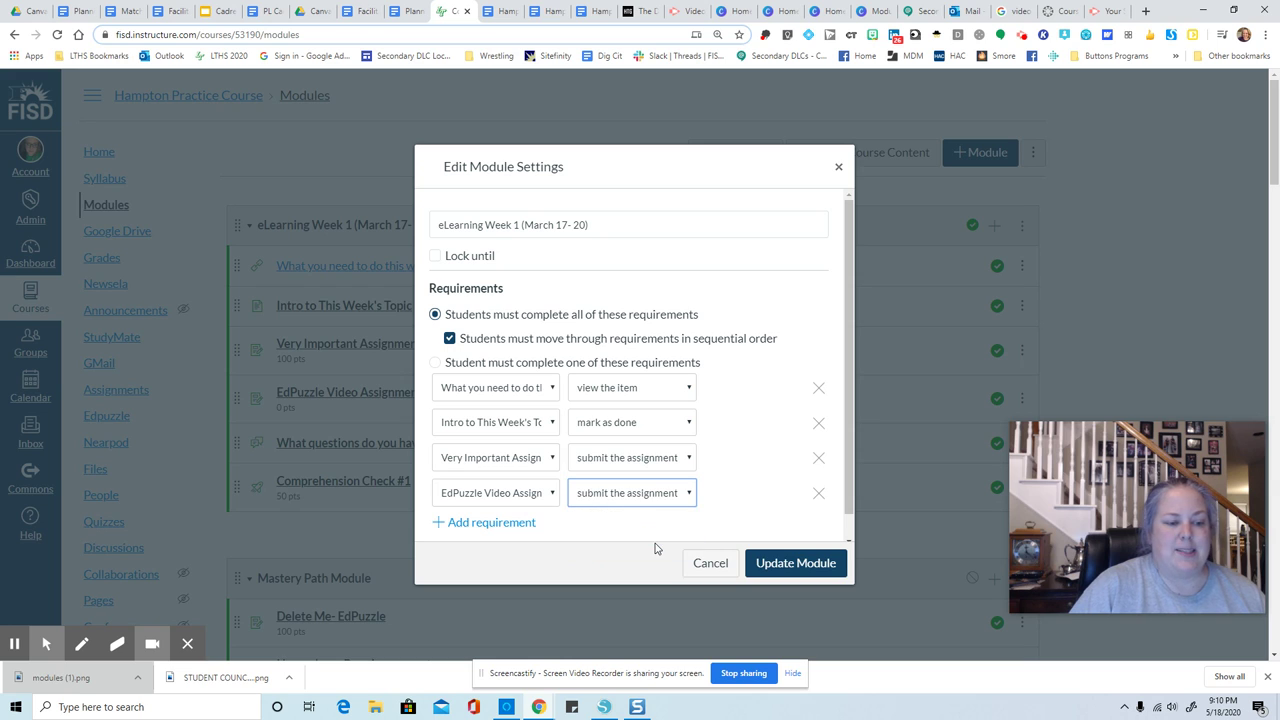
Add a fifth requirement for the discussion "What questions do you have this week? (optional)", set to contribute to the page.
left_click(452, 524)
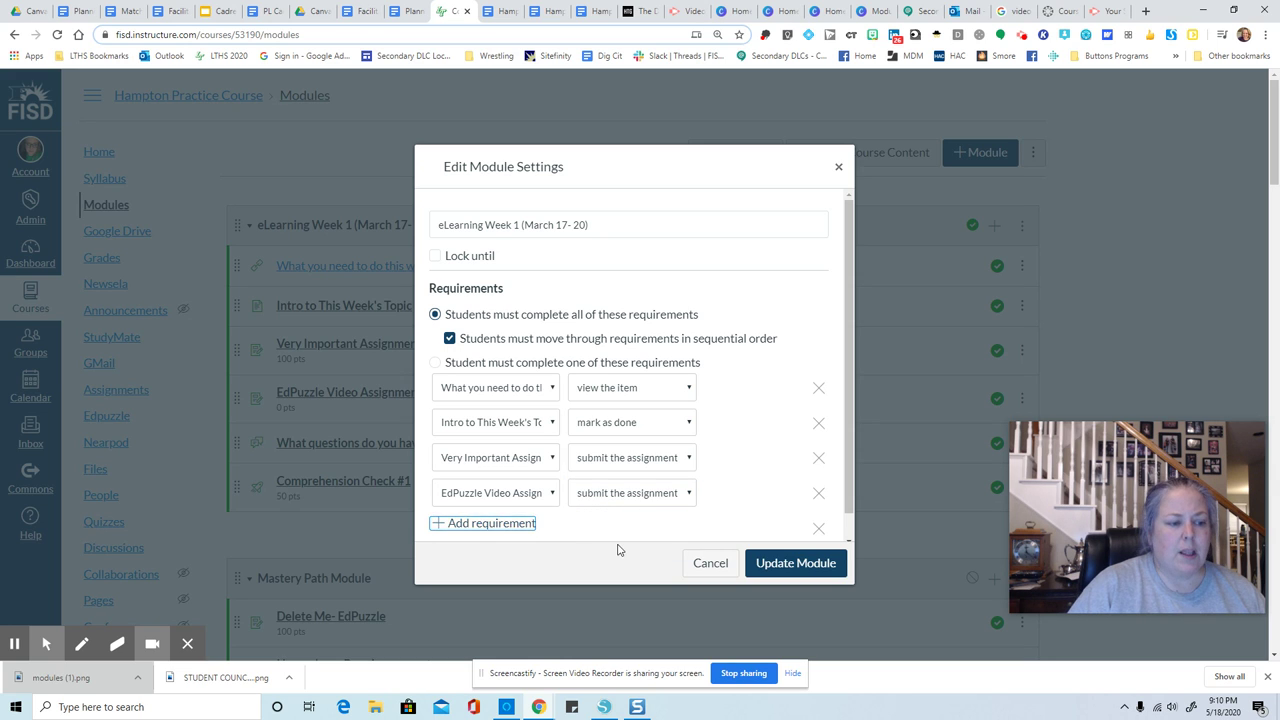
scroll(587, 470, "down", 1)
left_click(517, 468)
left_click(518, 527)
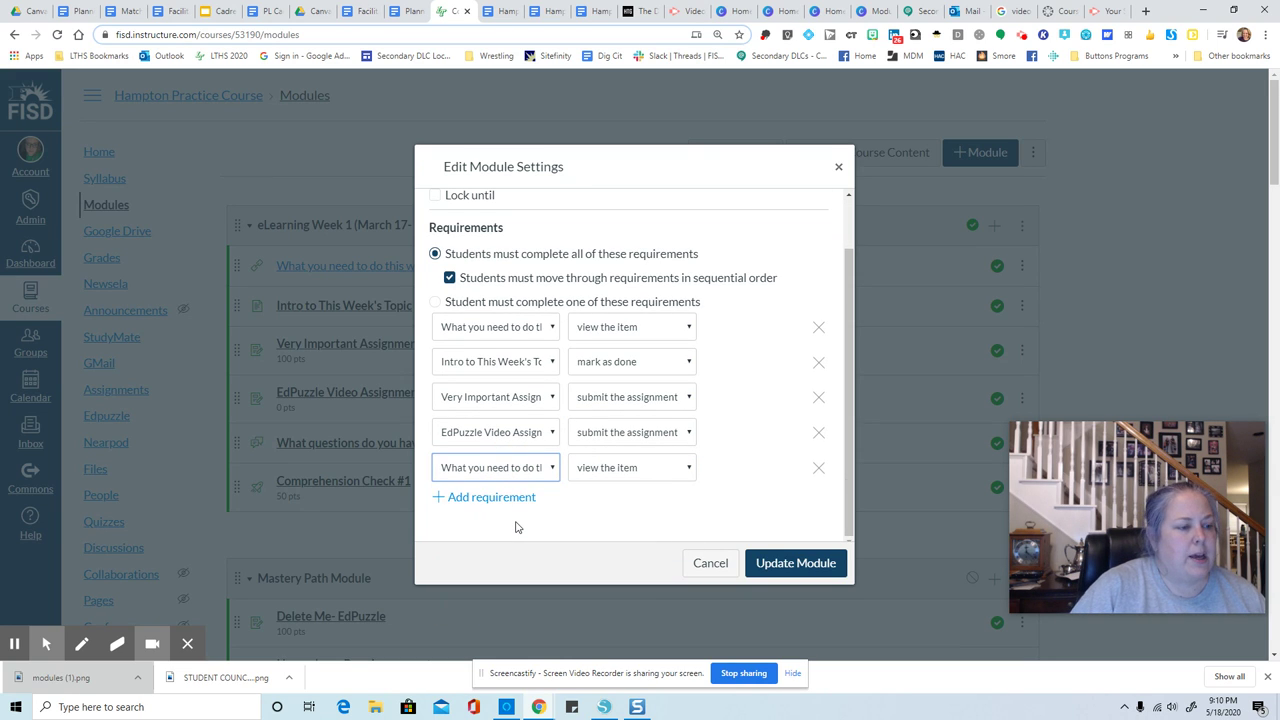
left_click(528, 476)
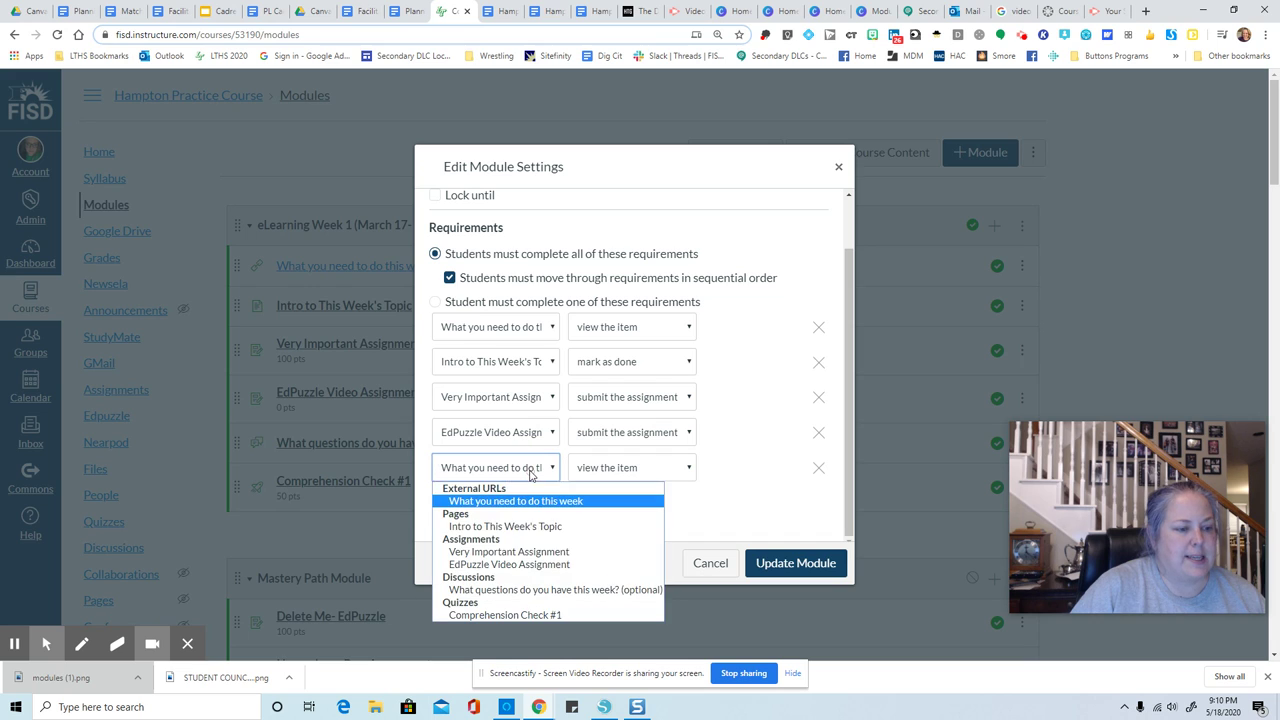
left_click(512, 590)
left_click(623, 467)
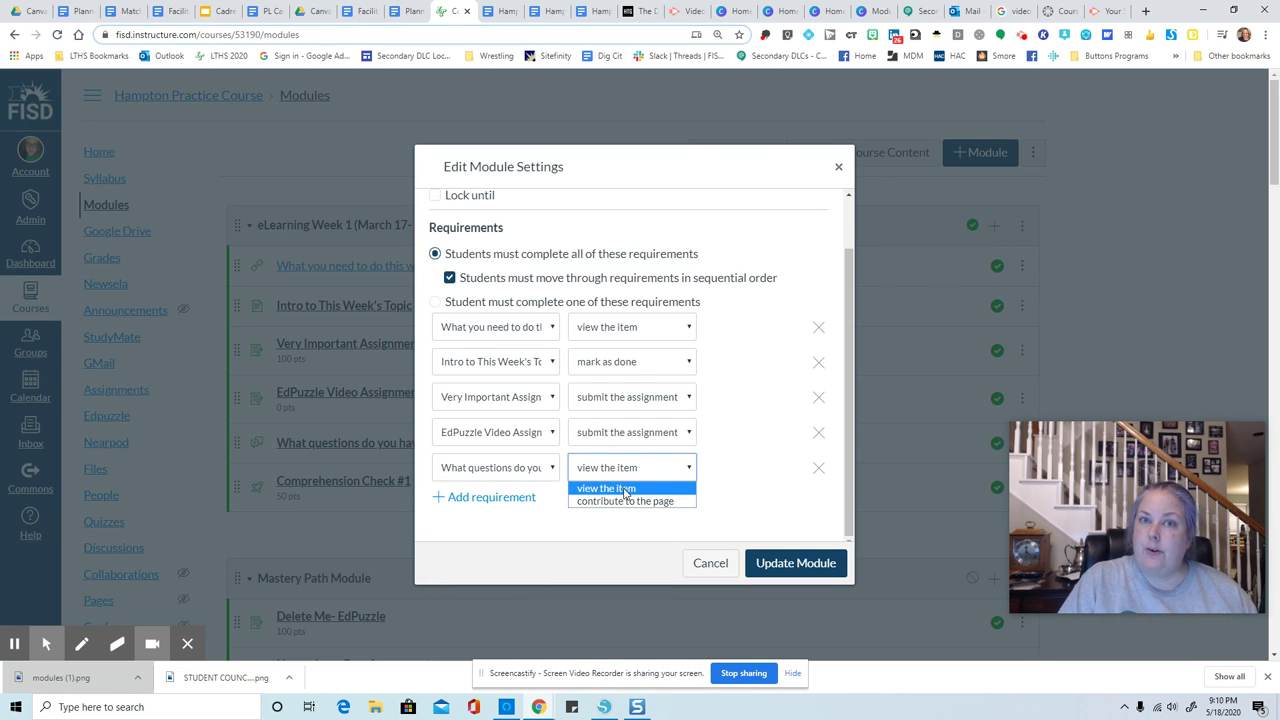
left_click(622, 501)
Add a requirement to score at least 30 on the quiz Comprehension Check #1, and update the module without re-locking it.
left_click(452, 498)
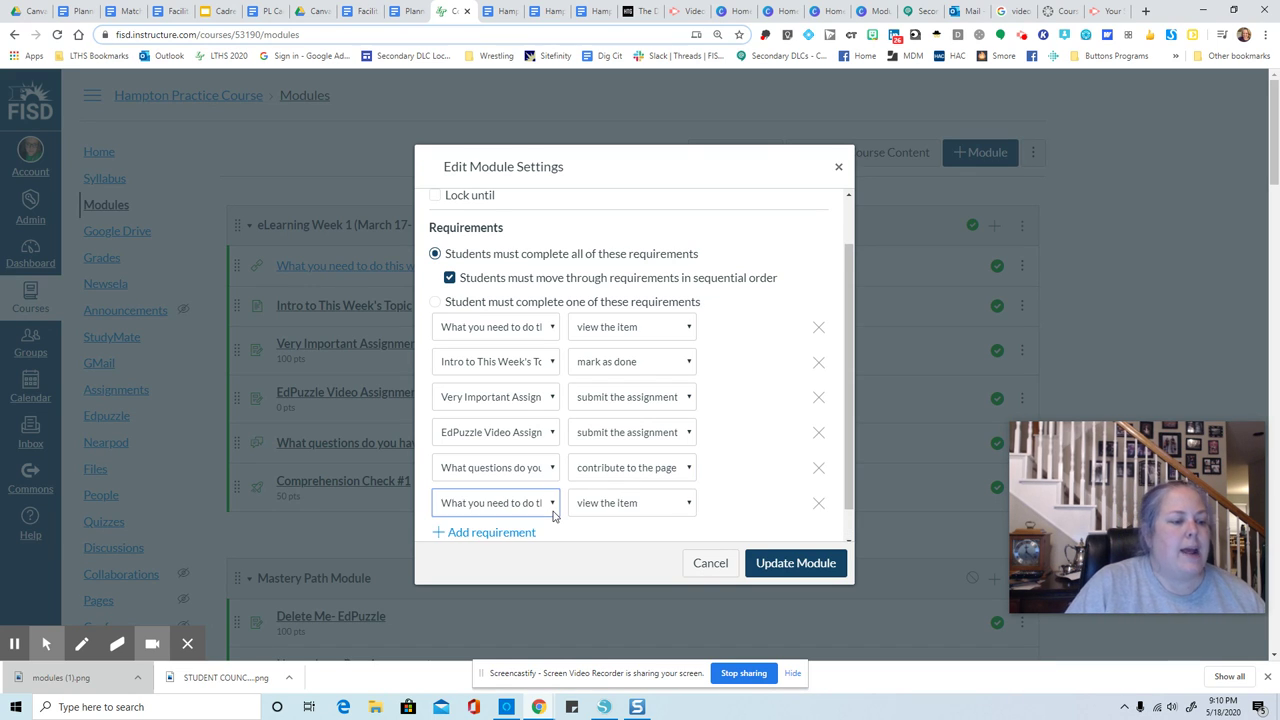
left_click(540, 505)
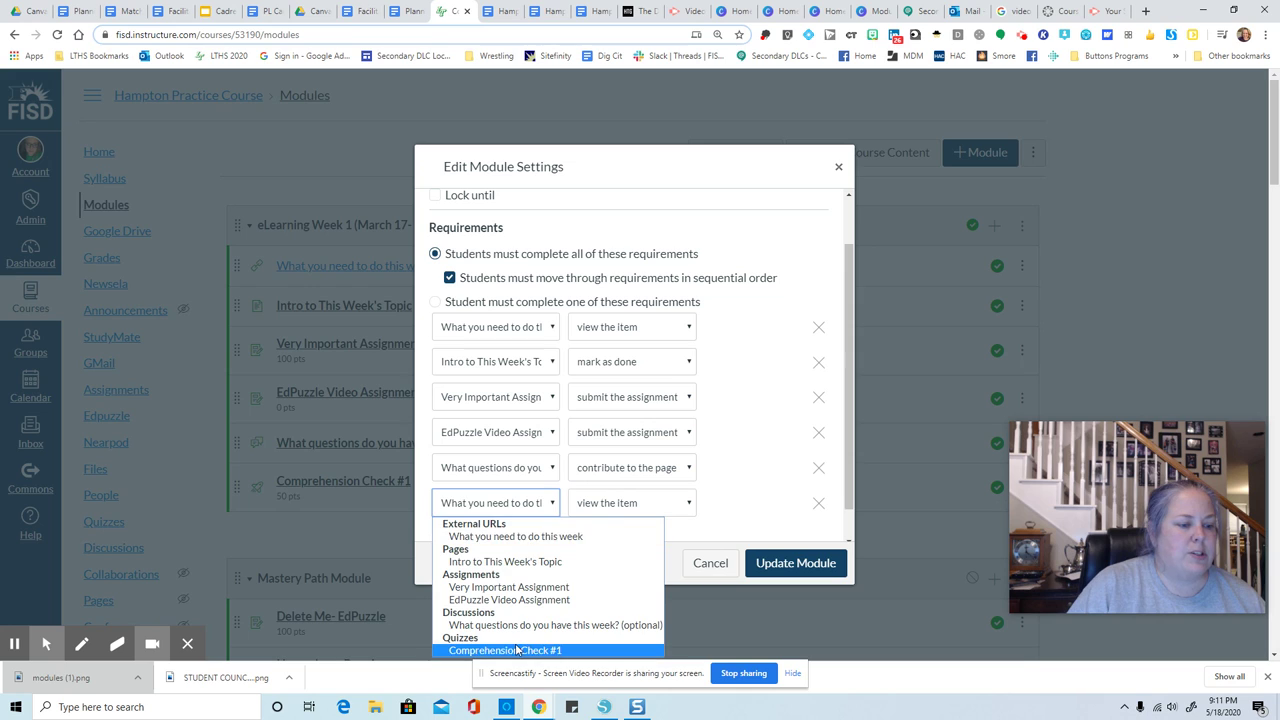
left_click(521, 647)
left_click(623, 510)
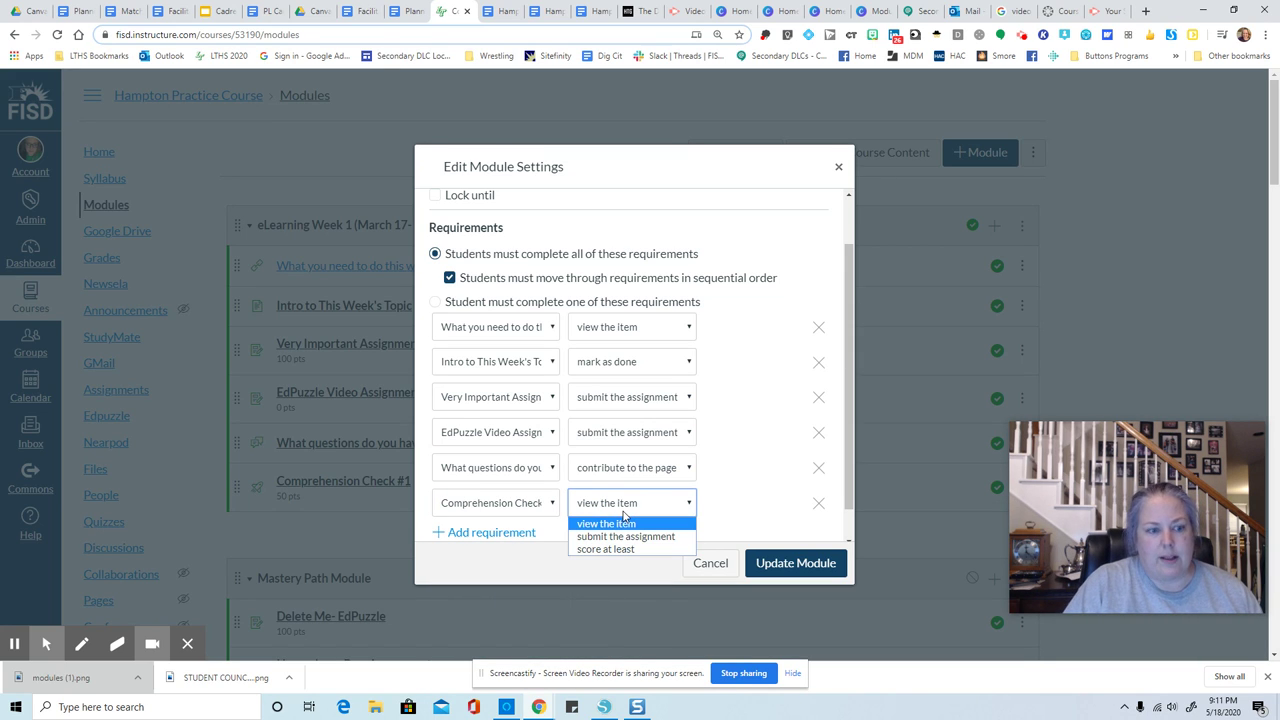
left_click(606, 549)
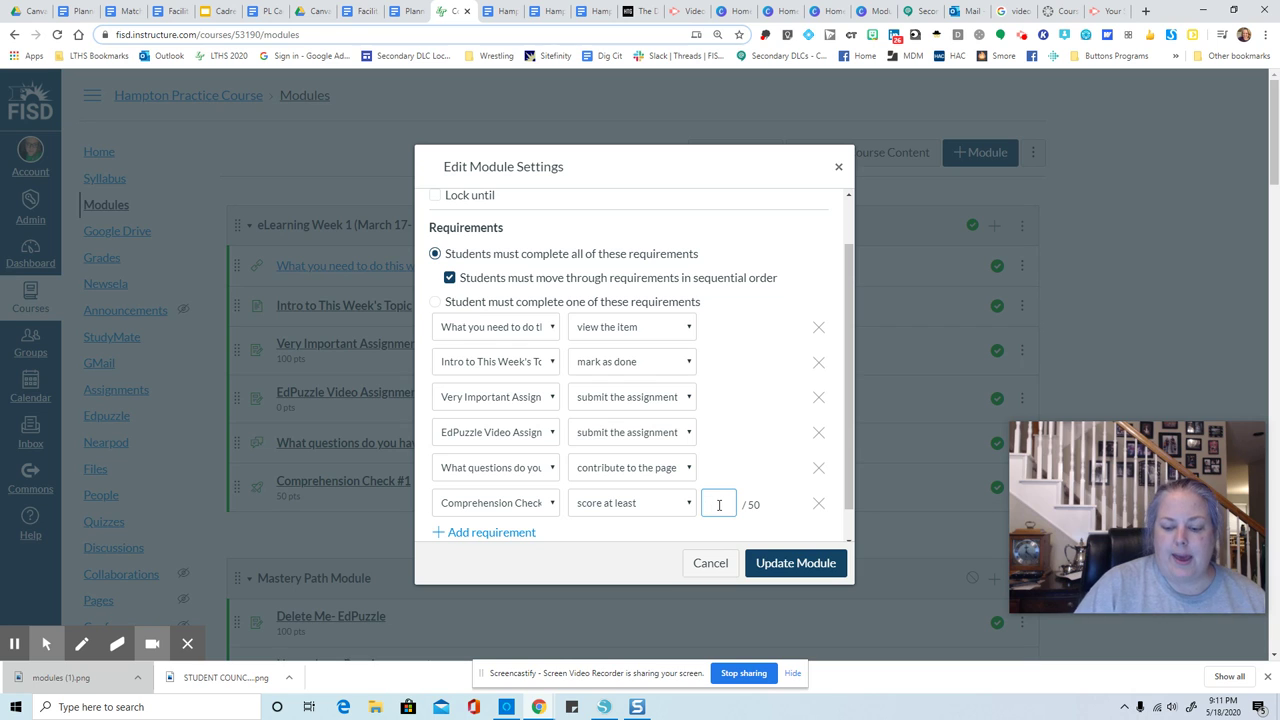
type("30")
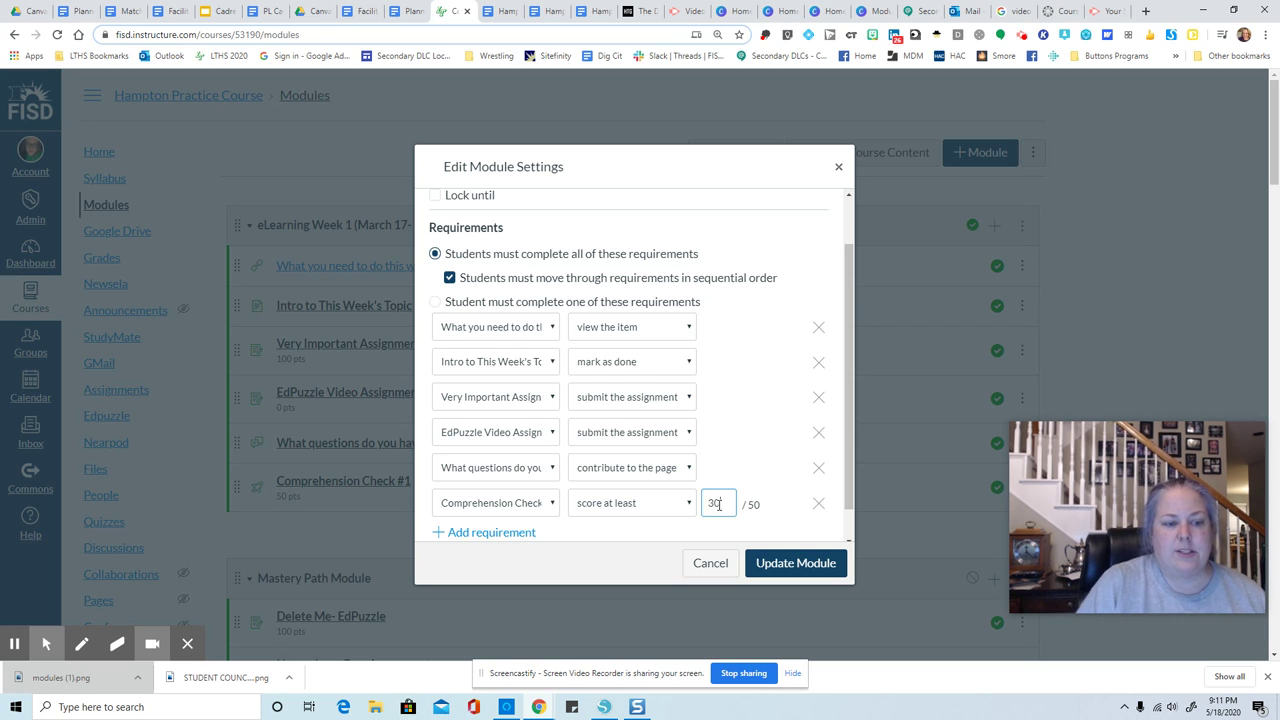
left_click(806, 566)
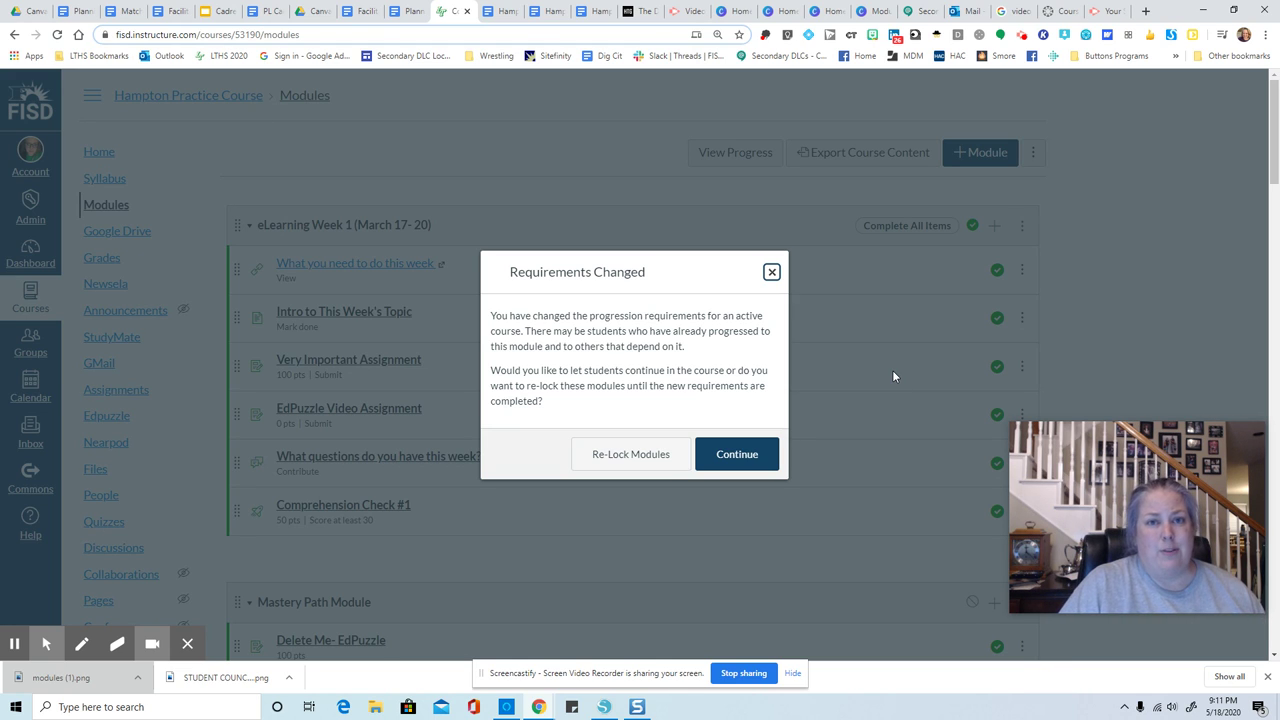
left_click(763, 463)
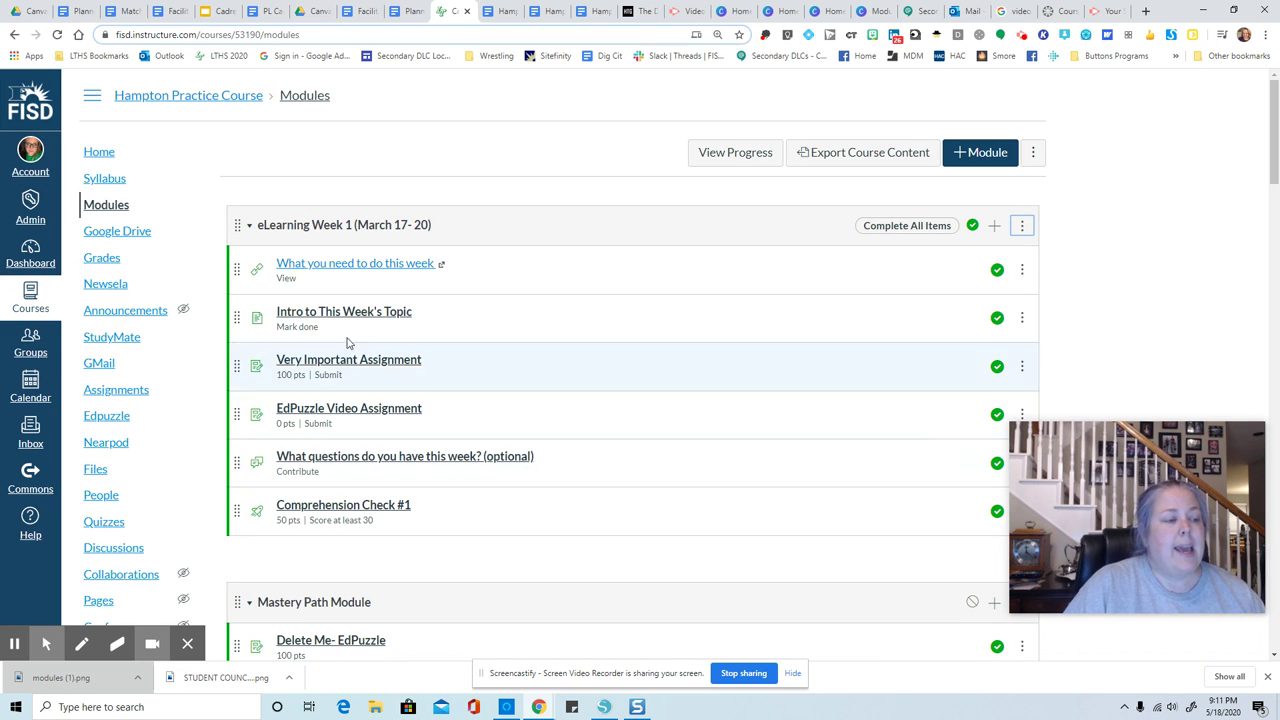